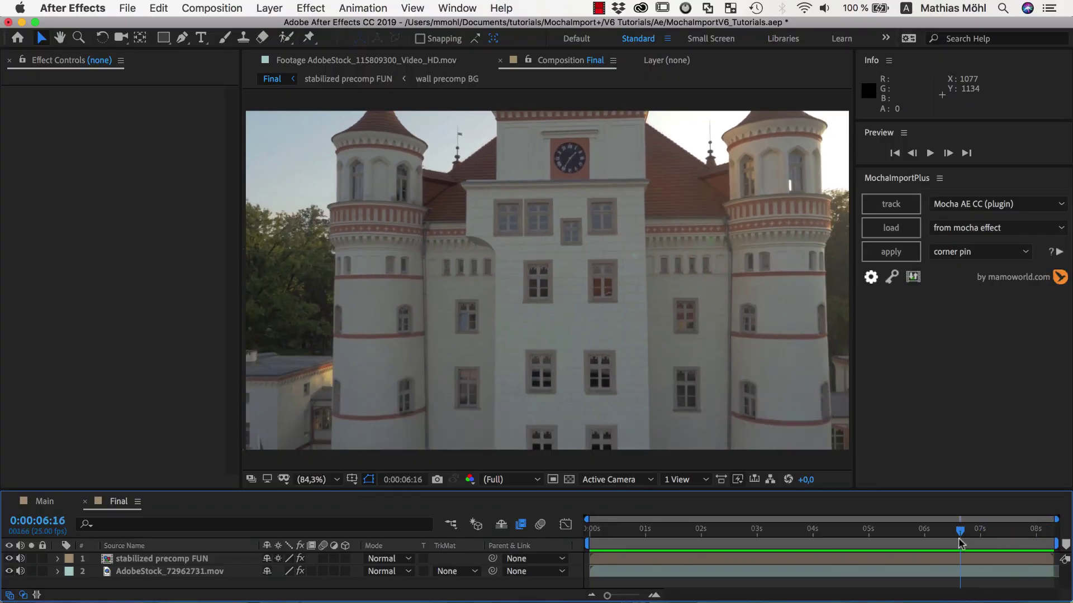
Step: Toggle the stabilized precomp FUN layer off and on to compare, then move to about 0:00:07:15
left_click(9, 559)
left_click(9, 559)
left_click(8, 559)
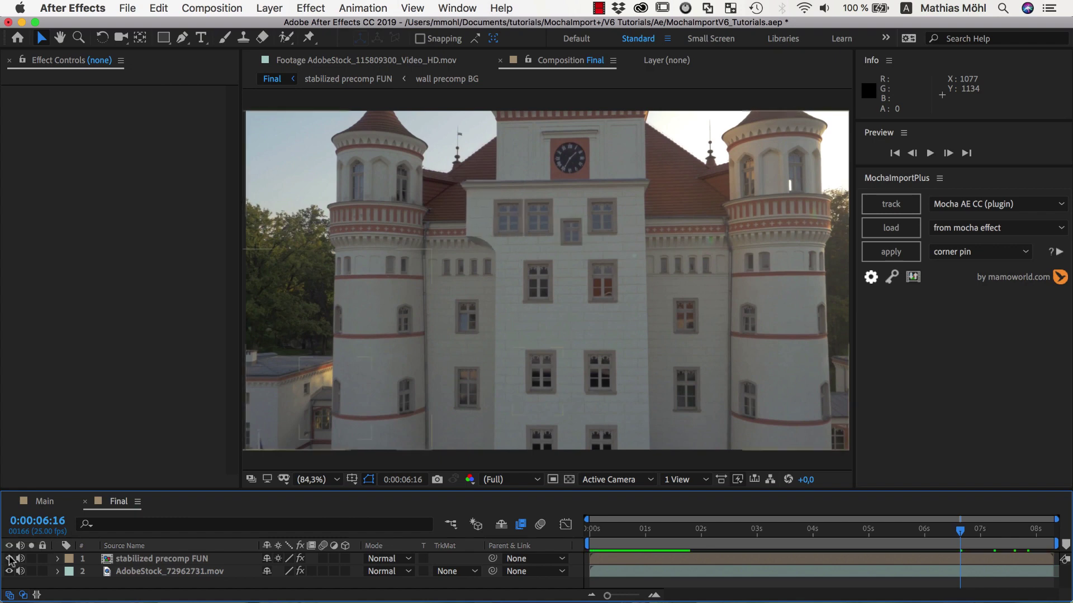
left_click_drag(960, 532, 893, 536)
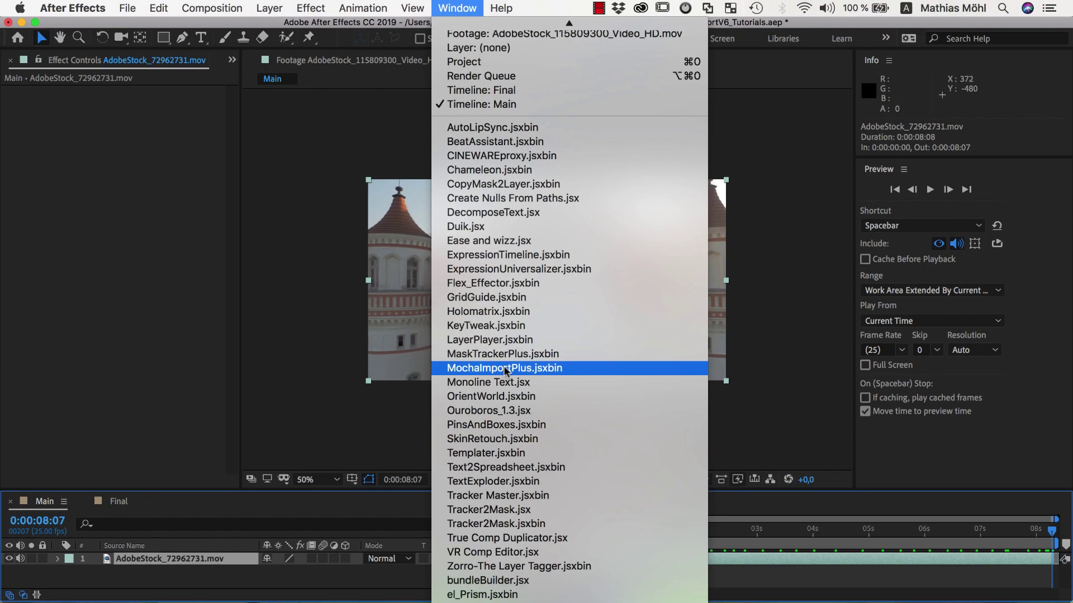
Step: Add a Mocha AE CC tracking effect to AdobeStock_72962731.mov through MochaImportPlus
left_click(504, 367)
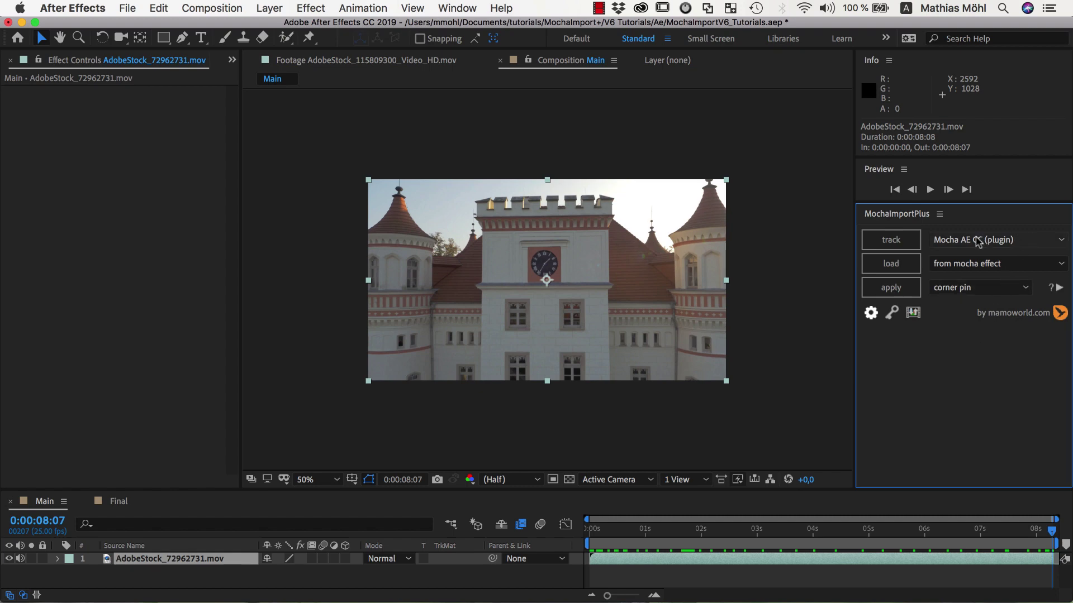
left_click(902, 241)
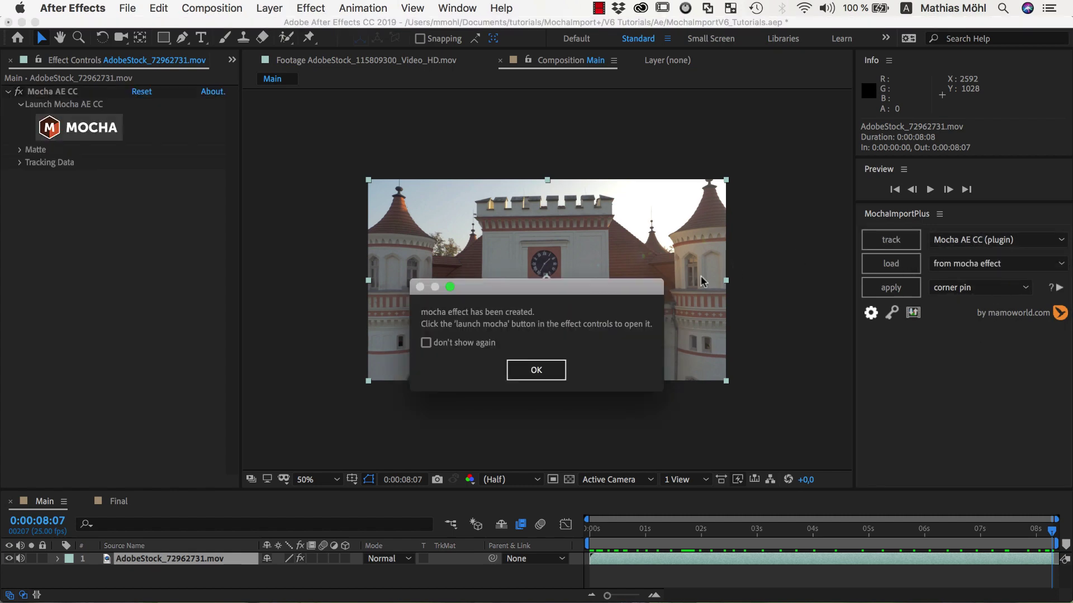
left_click(521, 371)
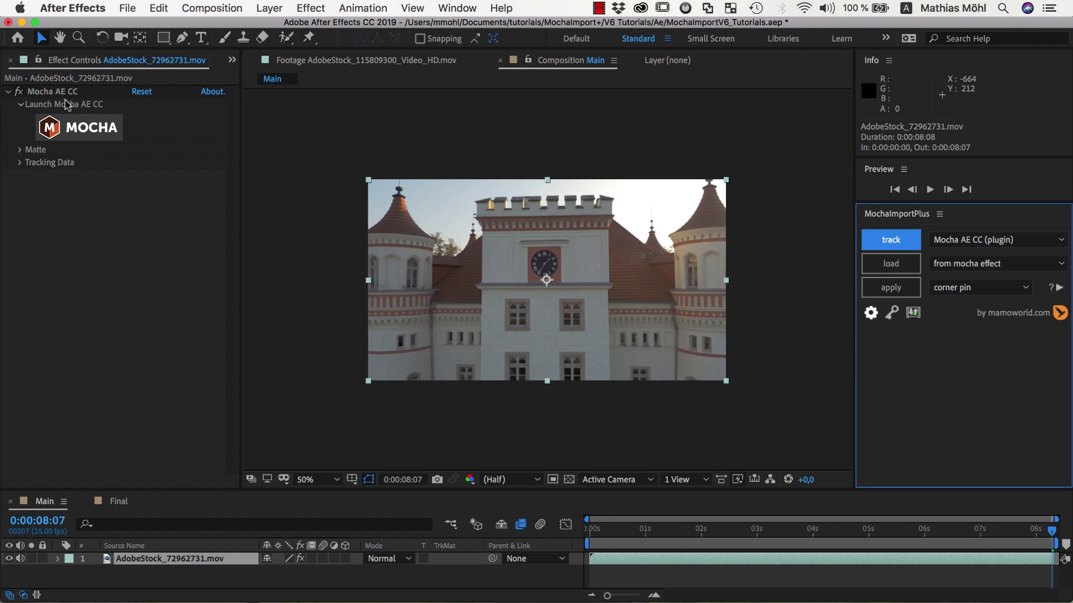
Step: Launch Mocha and draw a rectangle shape around the wall below the clock tower
left_click(74, 127)
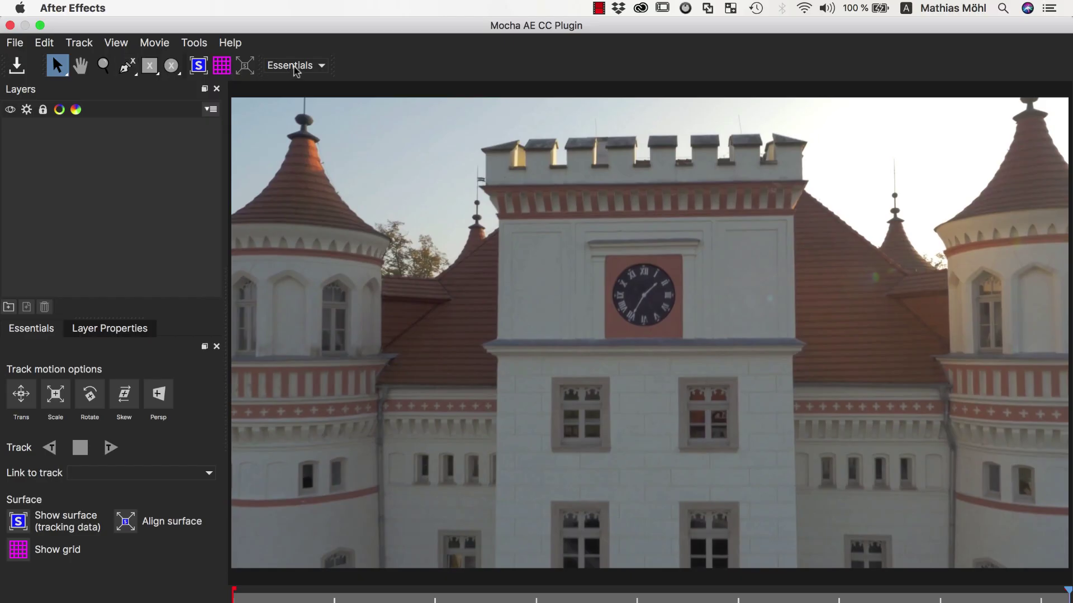
left_click(295, 67)
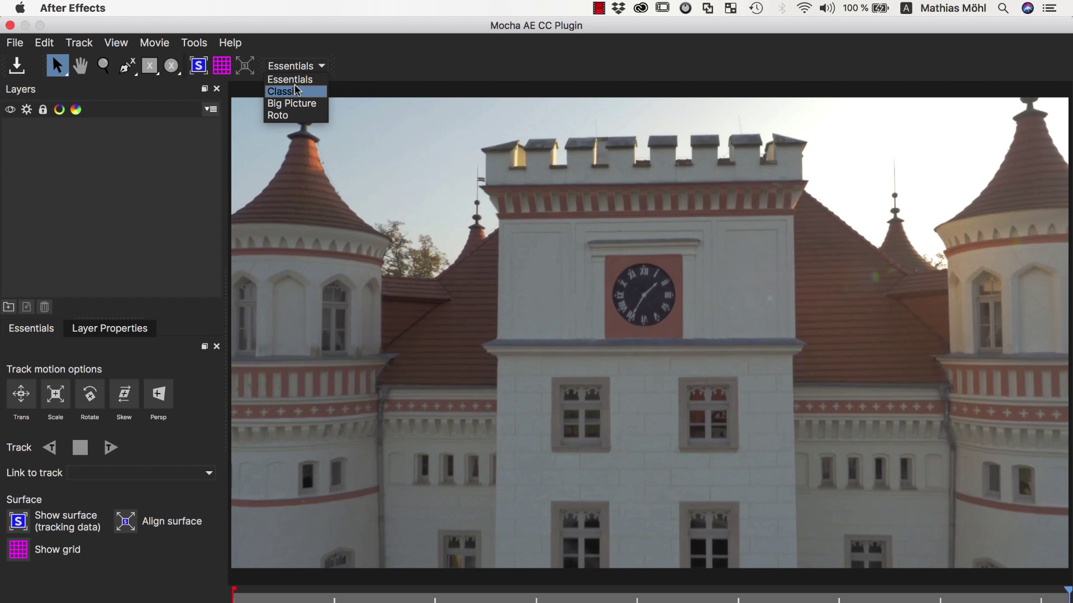
left_click(317, 66)
left_click(149, 65)
left_click_drag(497, 369, 791, 564)
Step: Enable perspective, track the wall shape backwards, and save the track when closing Mocha
left_click(161, 395)
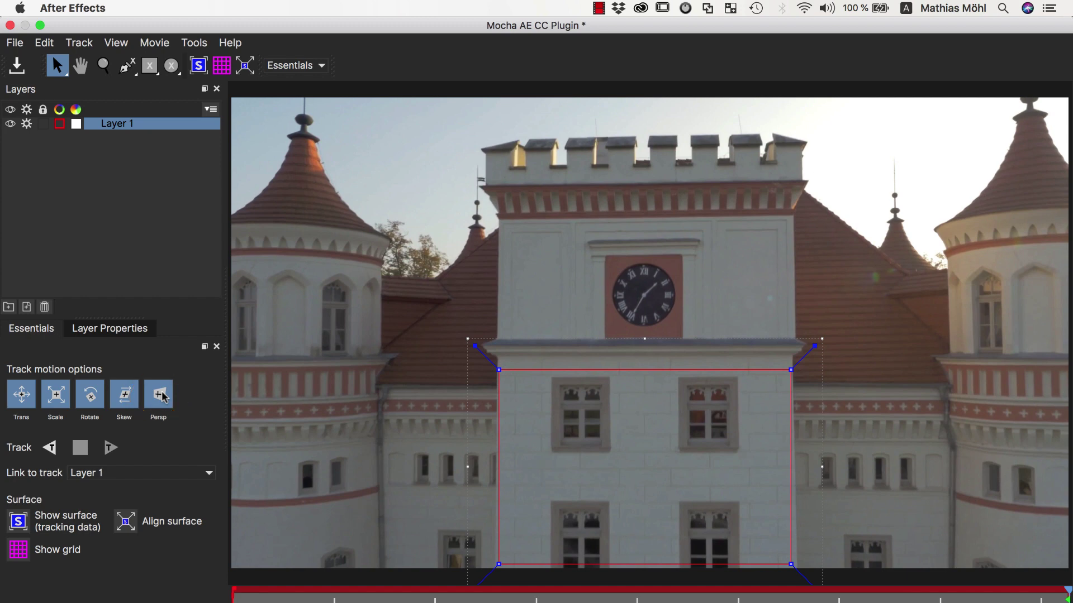
left_click(52, 448)
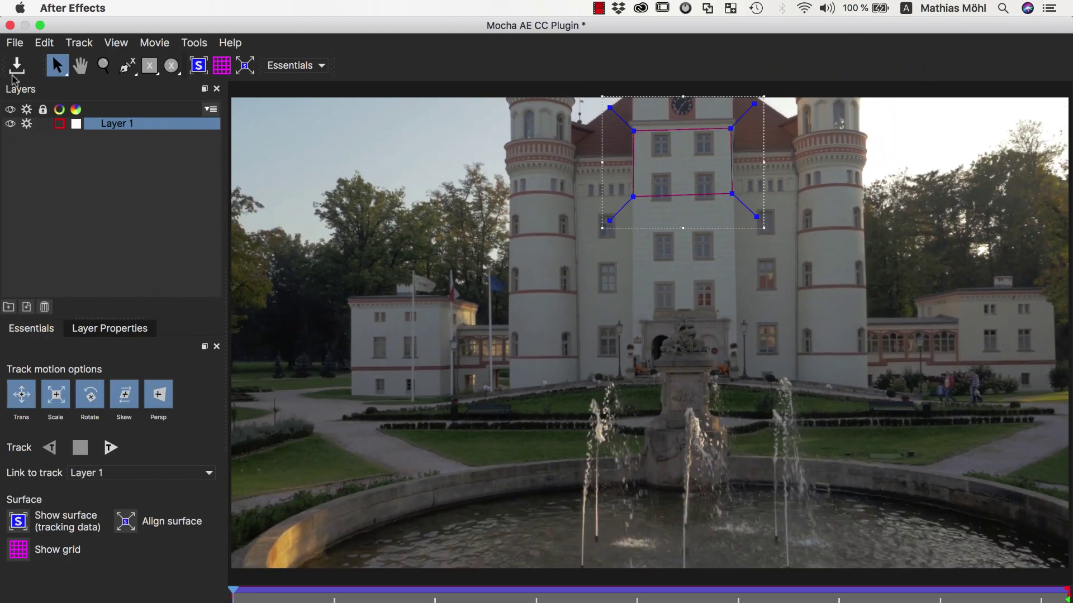
left_click(10, 25)
left_click(754, 111)
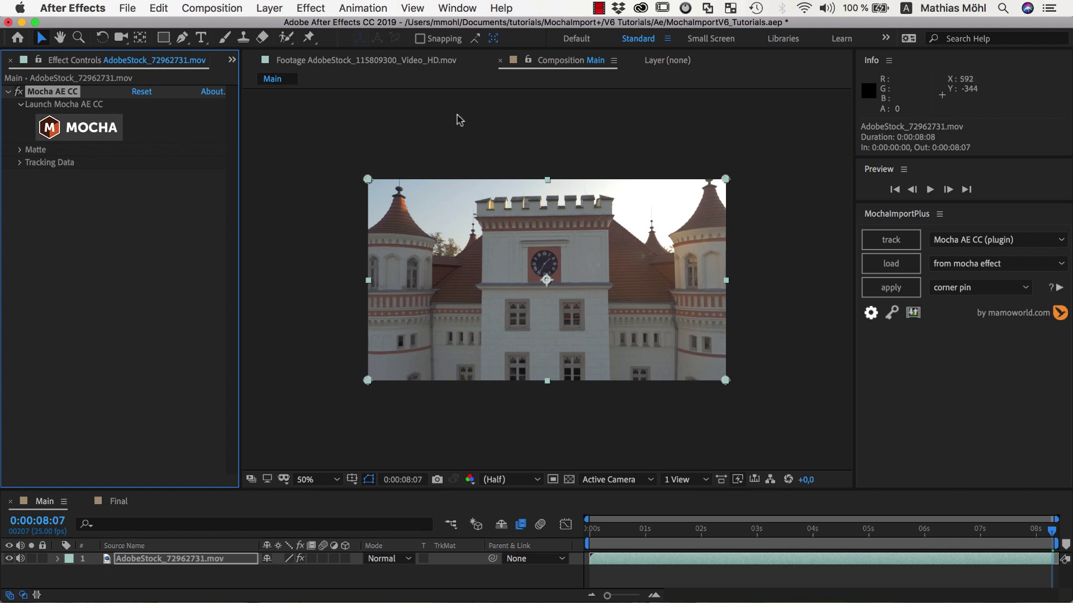
Step: Create track data from Layer 1 and load its 208 frames into MochaImportPlus
left_click(19, 164)
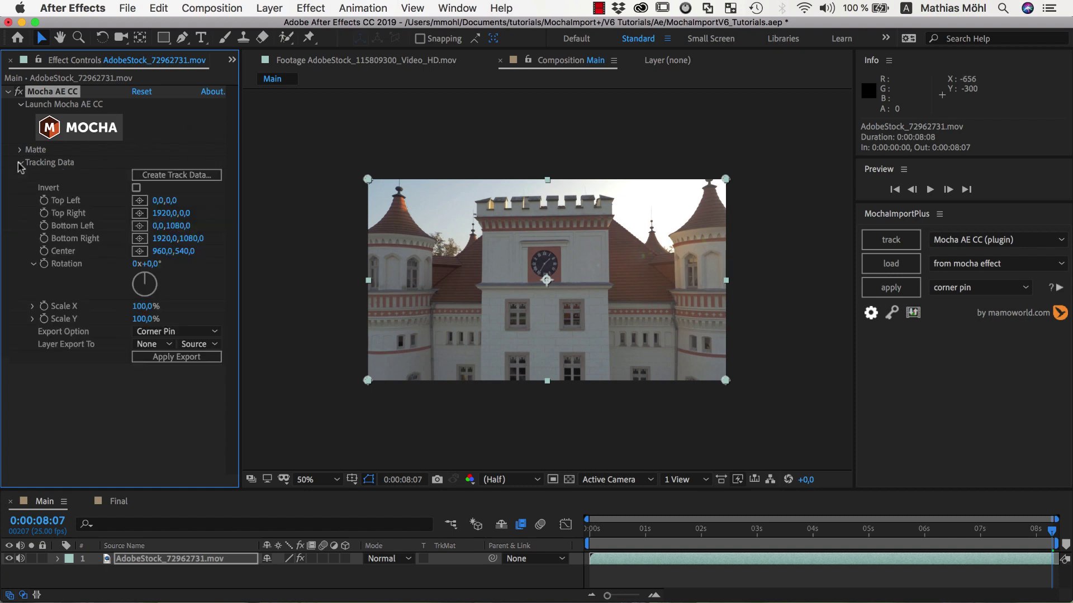
left_click(154, 176)
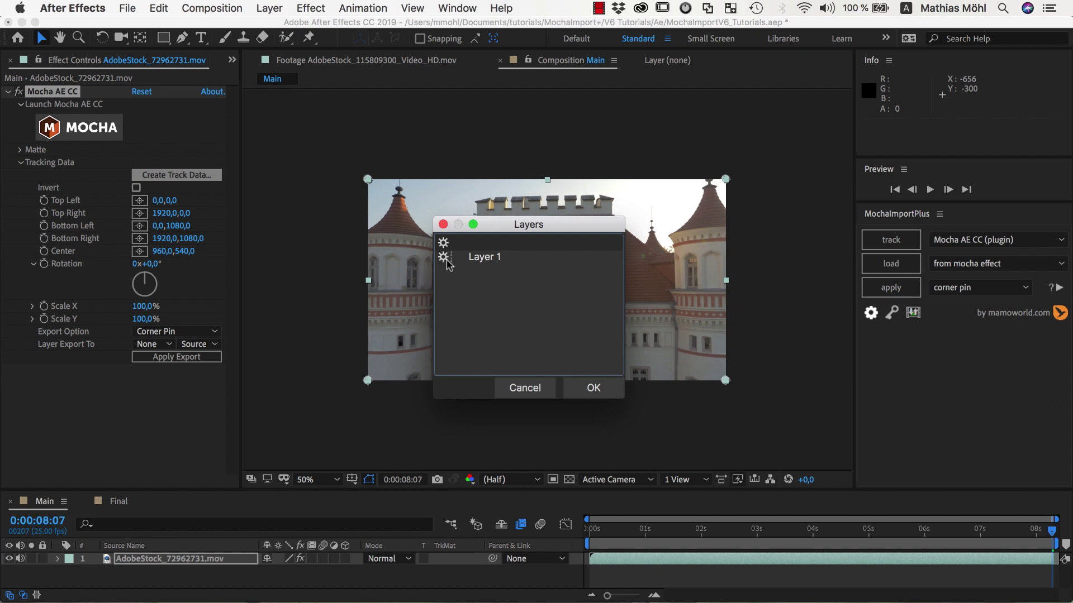
left_click(582, 387)
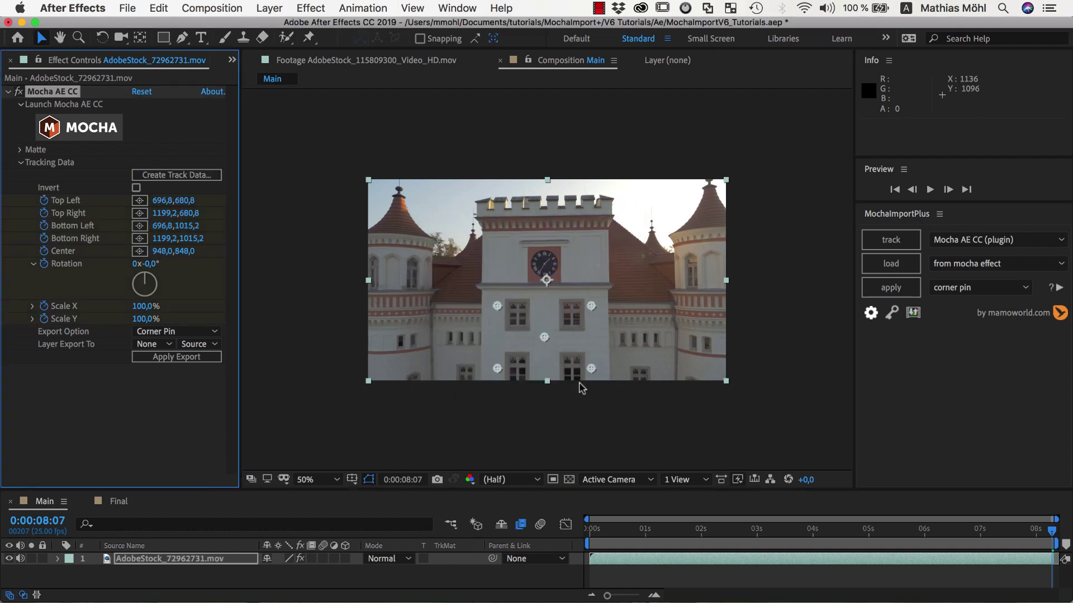
left_click(896, 266)
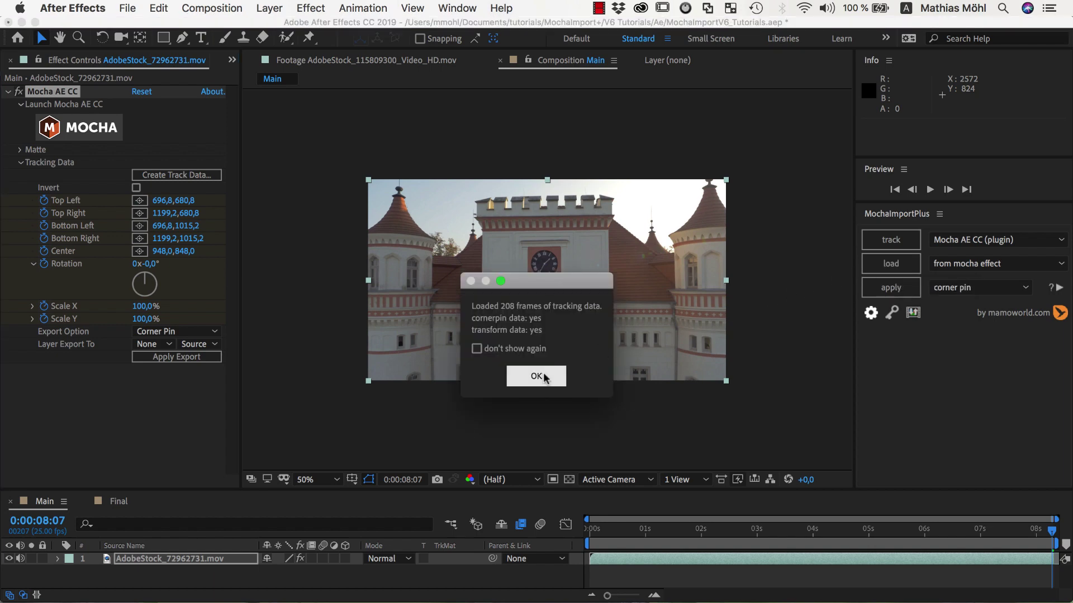
left_click(536, 377)
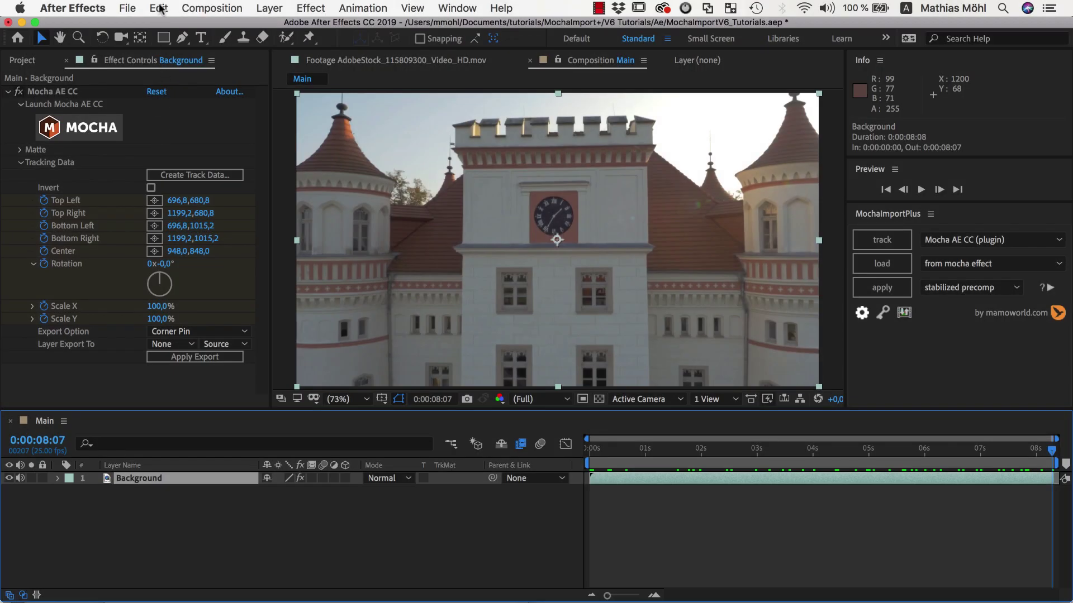
Step: Duplicate the Background footage layer and rename the copy 'Wall'
left_click(160, 8)
left_click(186, 185)
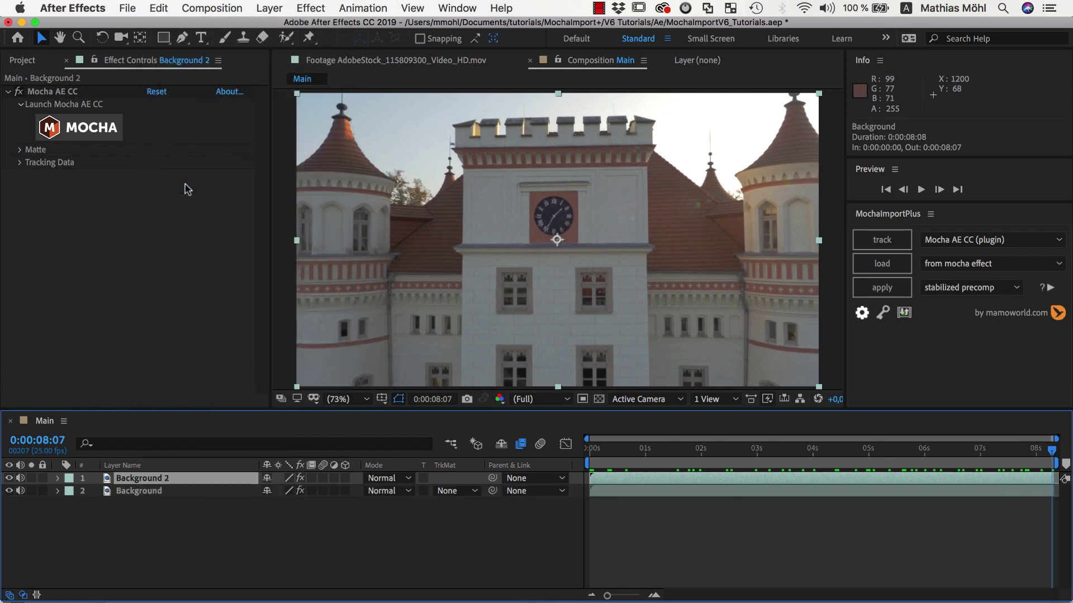
key("Return")
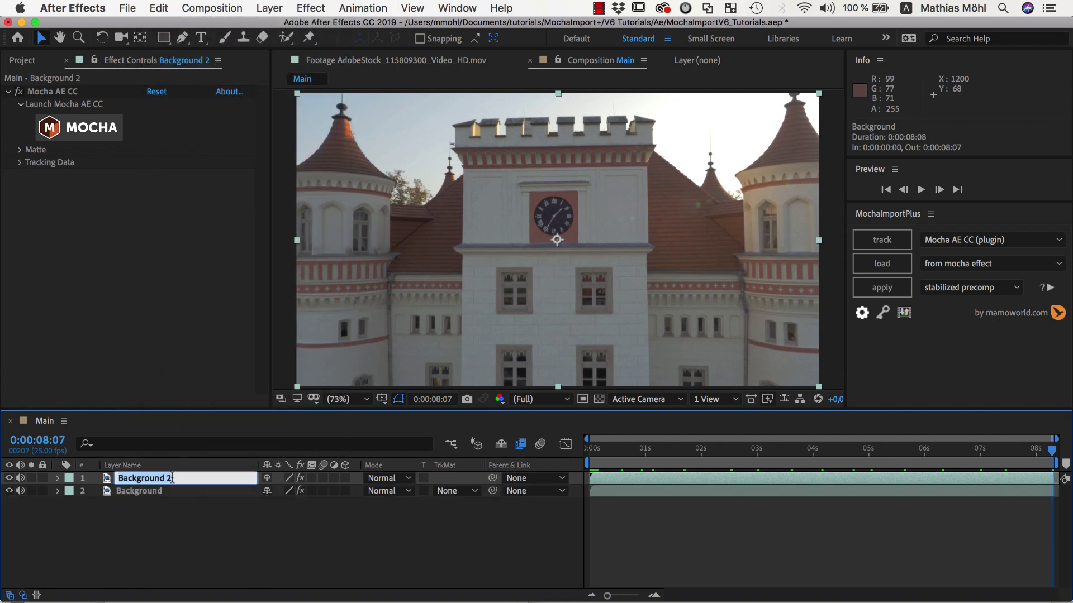
type("Wall")
key("Return")
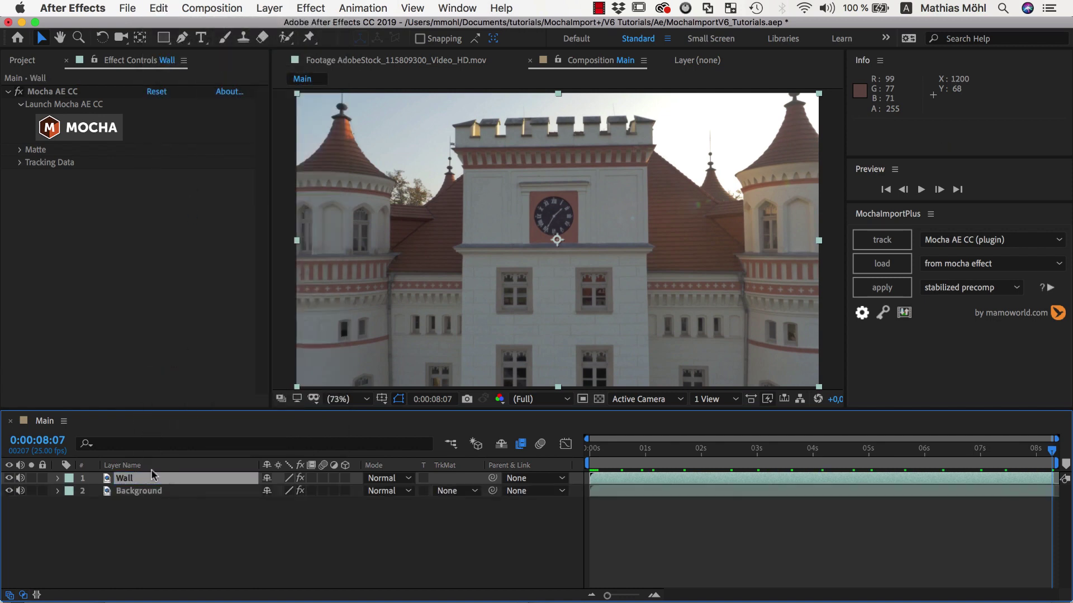
Step: Apply a stabilized precomp to the Wall layer, keeping CC Power Pin as the pinning method
left_click(955, 292)
left_click(961, 319)
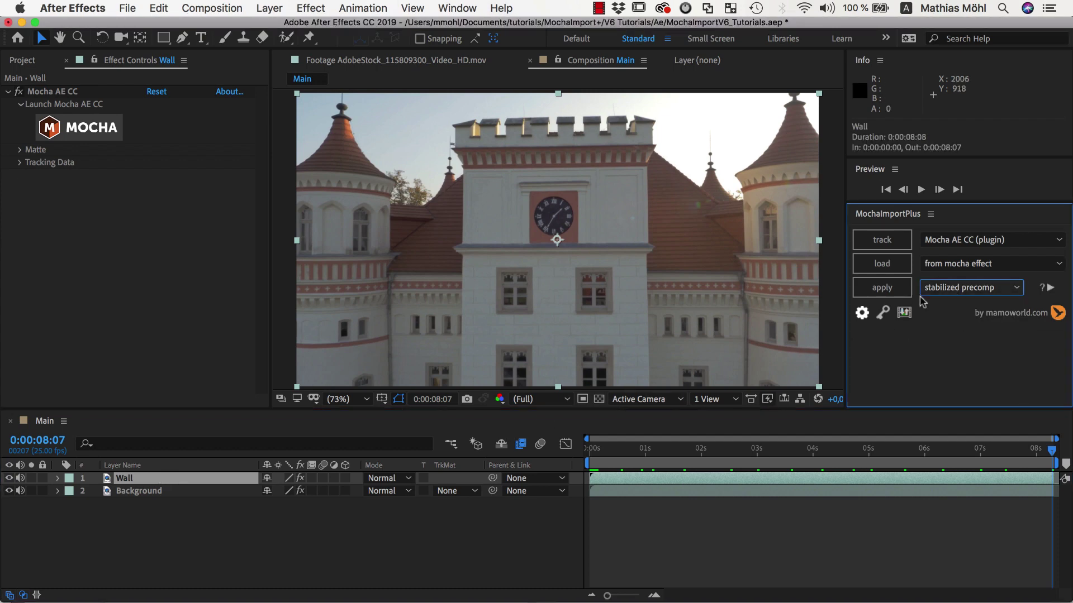
left_click(887, 288)
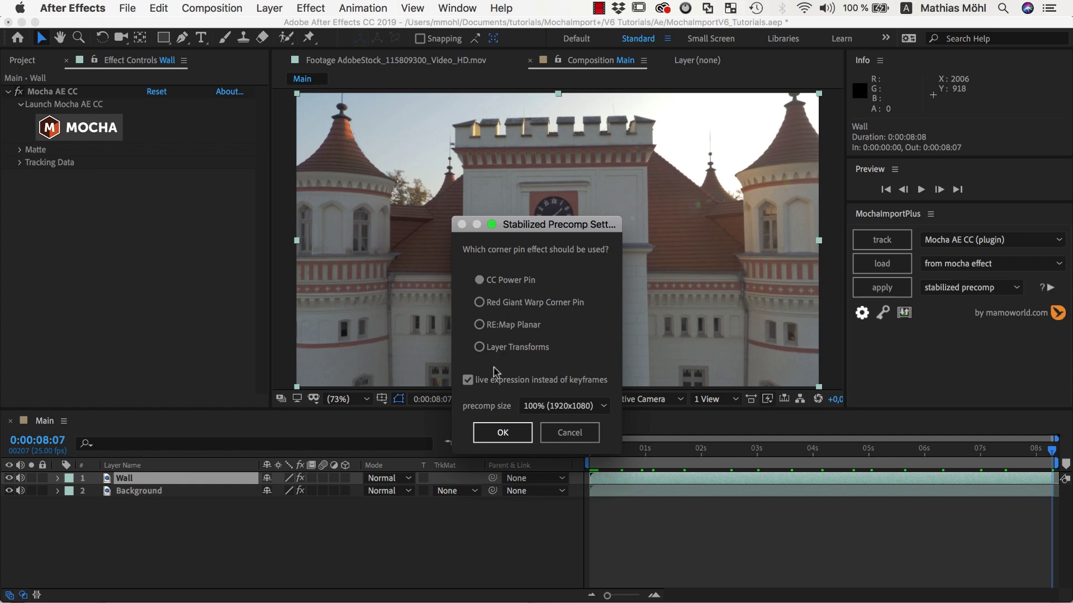
mouse_move(538, 386)
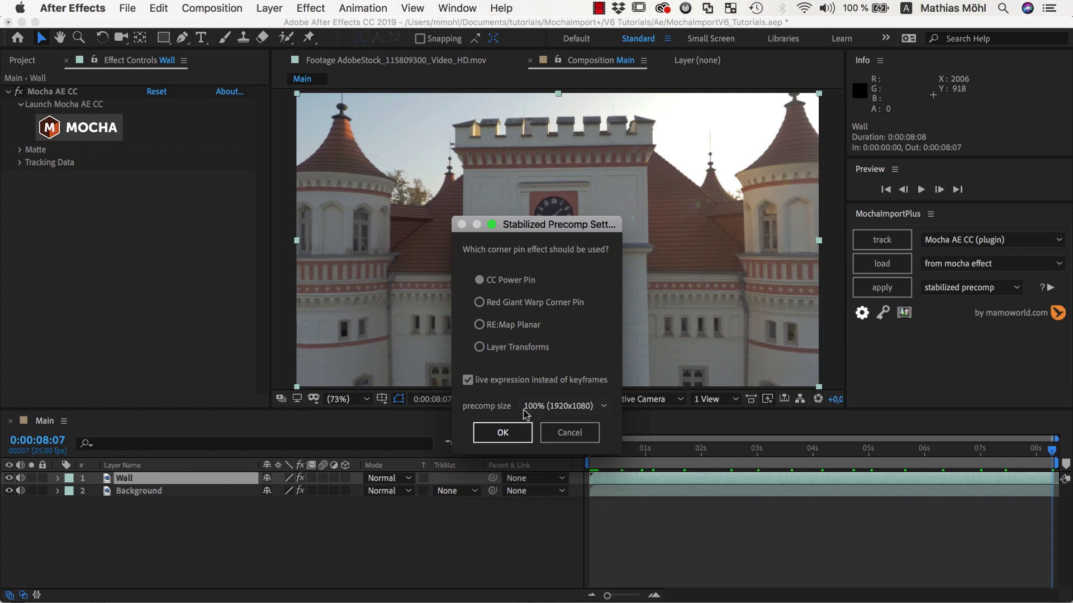
left_click(519, 431)
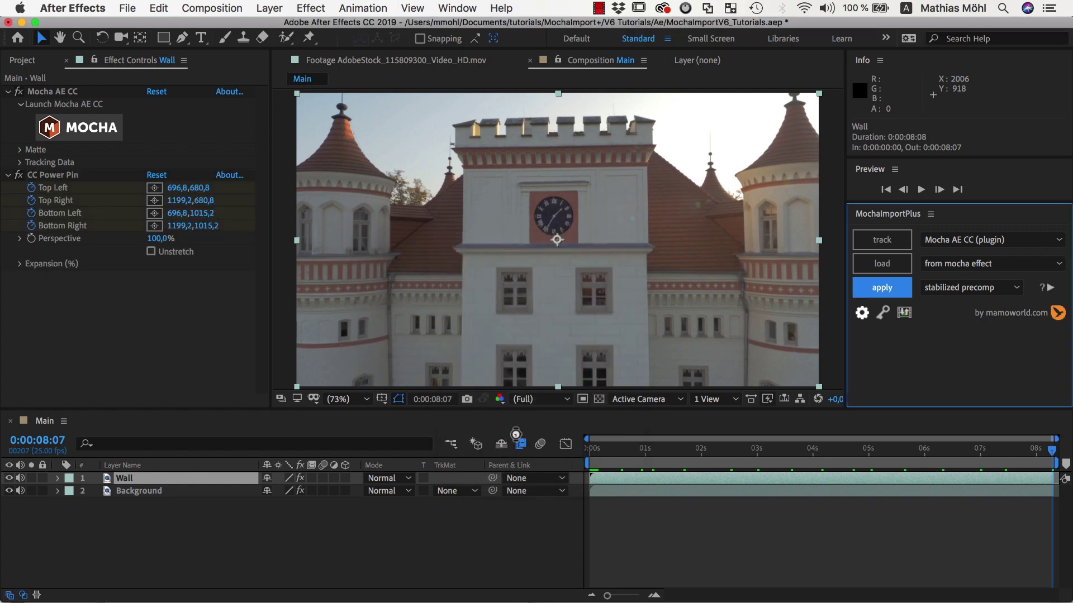
Step: Toggle the Background layer to compare it with the wall, leaving it visible at 0:00:06:13
left_click(10, 491)
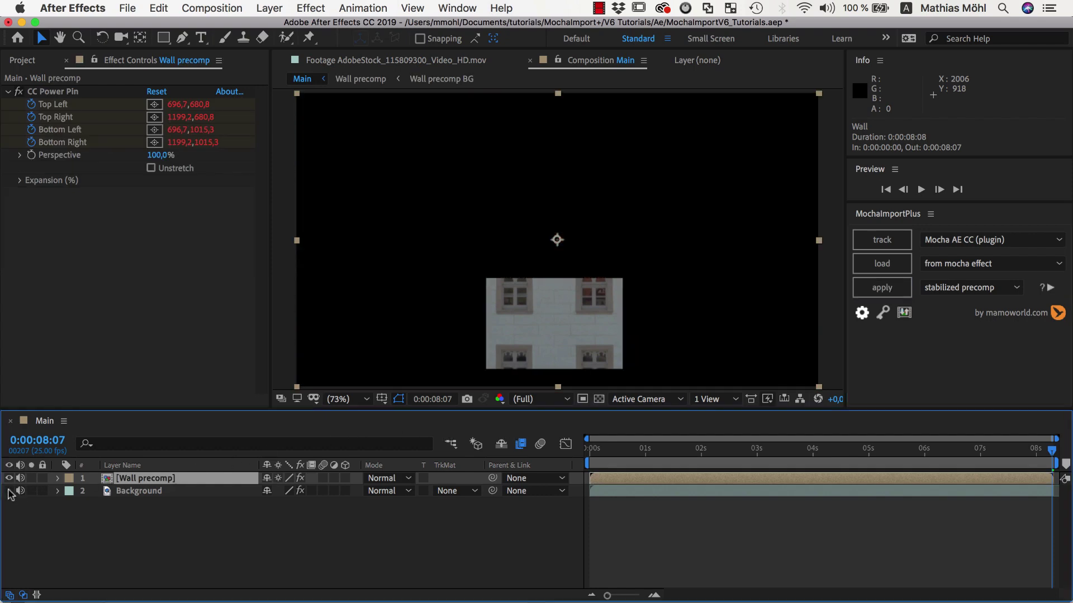
left_click(10, 492)
left_click(9, 491)
left_click(10, 491)
left_click(9, 491)
left_click(9, 492)
left_click(9, 491)
left_click_drag(1052, 451, 566, 460)
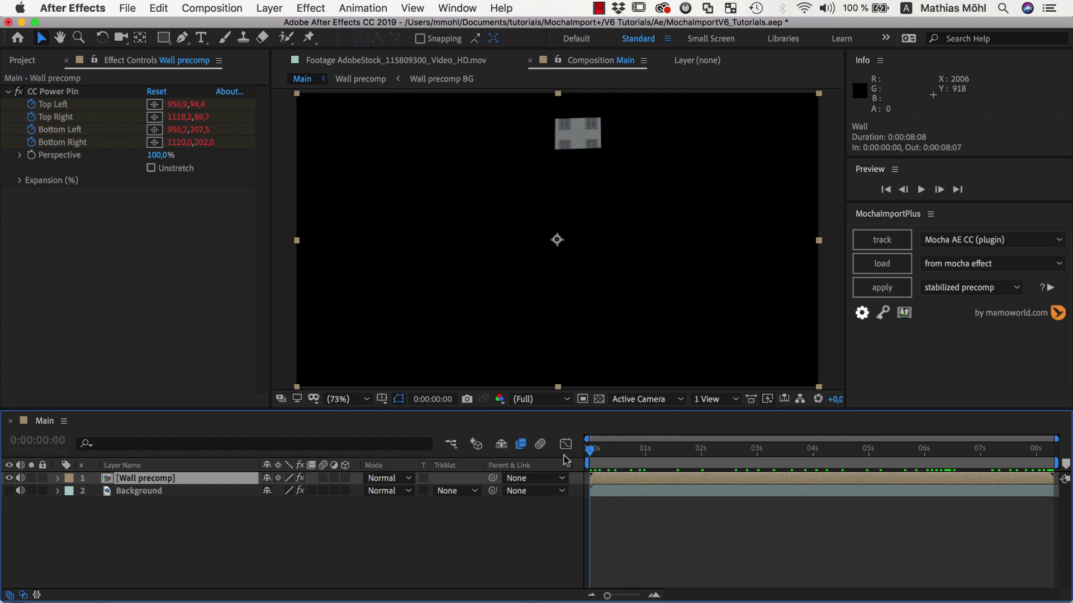
left_click(9, 491)
left_click(9, 492)
left_click(9, 491)
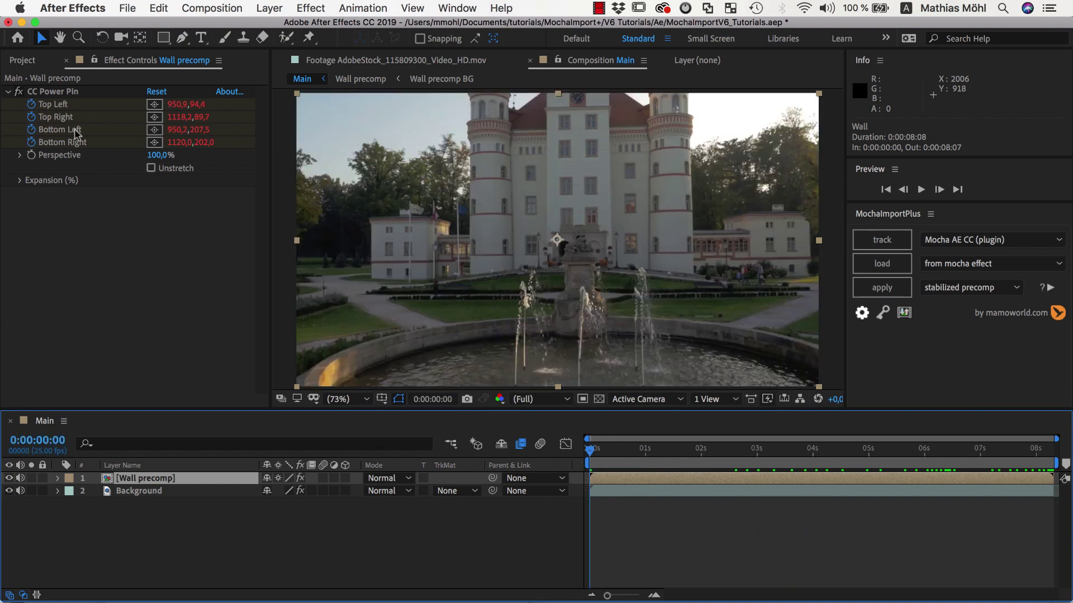
Step: Select CC Power Pin, scrub the shot, and reveal its corner keyframes
left_click(71, 91)
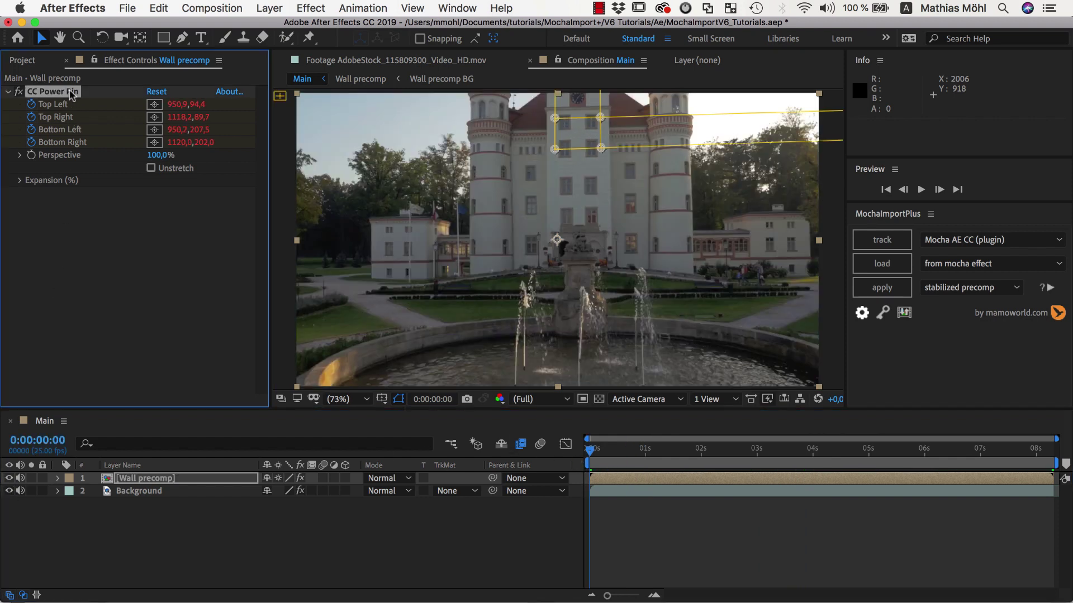
left_click_drag(589, 449, 1060, 469)
key("u")
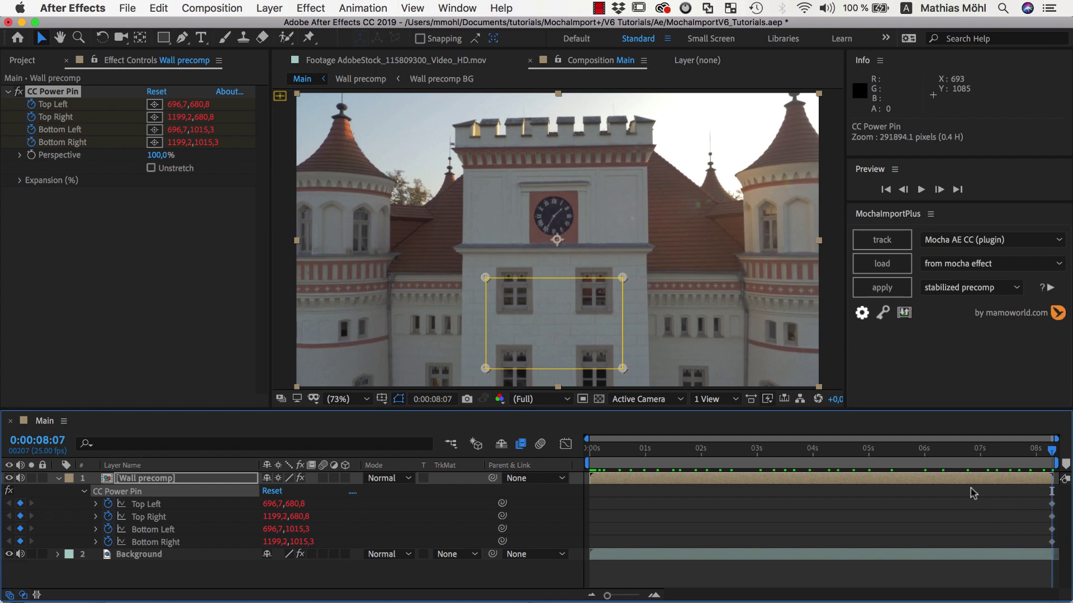
Step: Drag the four Power Pin corners outward onto the white central facade
left_click_drag(485, 277, 464, 254)
left_click_drag(622, 278, 648, 256)
left_click_drag(622, 369, 647, 348)
left_click_drag(485, 369, 462, 345)
Step: Zoom in and fine-tune each Power Pin corner position on the wall
scroll(480, 253, "up", 5)
left_click_drag(391, 259, 383, 259)
scroll(383, 258, "down", 10)
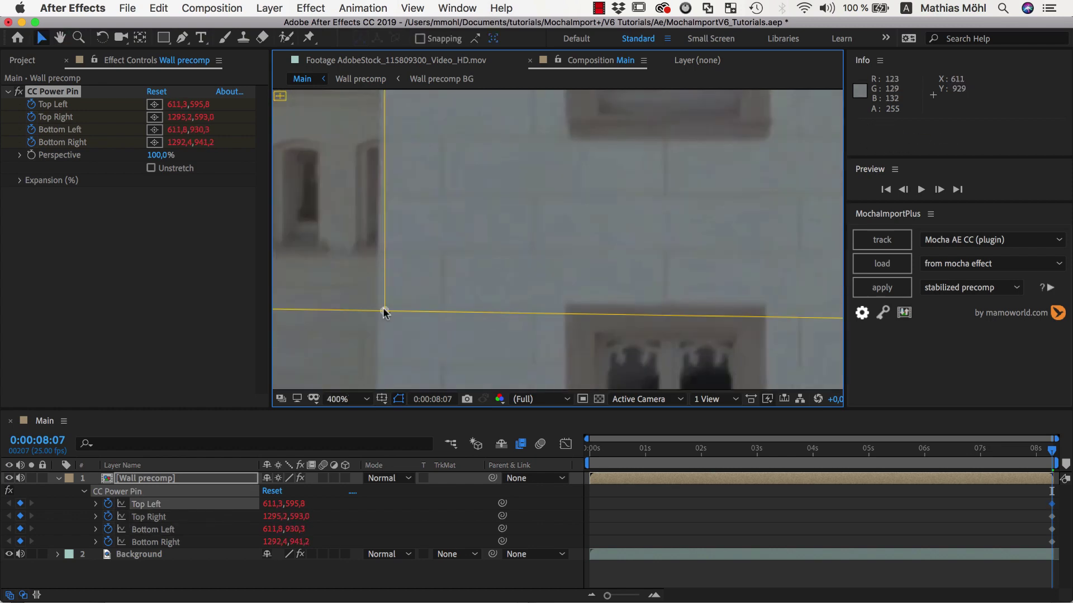
left_click_drag(384, 312, 374, 311)
scroll(374, 311, "right", 15)
left_click_drag(530, 291, 538, 266)
scroll(538, 265, "up", 10)
left_click_drag(547, 194, 531, 188)
Step: Widen the pinned area to span Top Left 334.9,419.2 to Bottom Right 1297.0,969.9
key("shift+slash")
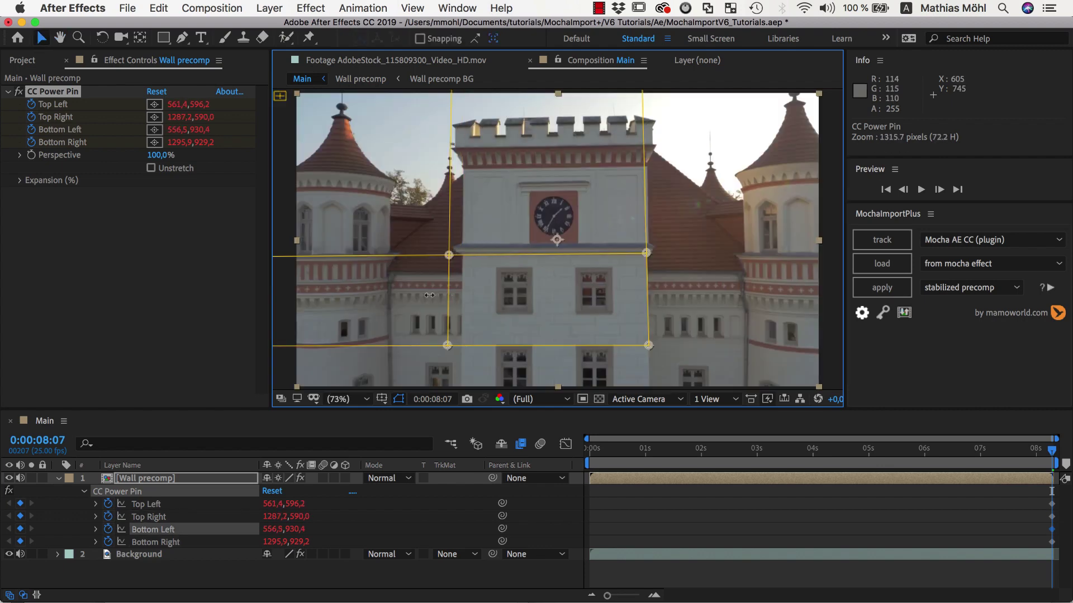
left_click_drag(450, 254, 438, 205)
left_click_drag(439, 354, 439, 371)
mouse_move(1052, 450)
left_mouse_down()
mouse_move(606, 458)
mouse_move(1052, 450)
left_mouse_up()
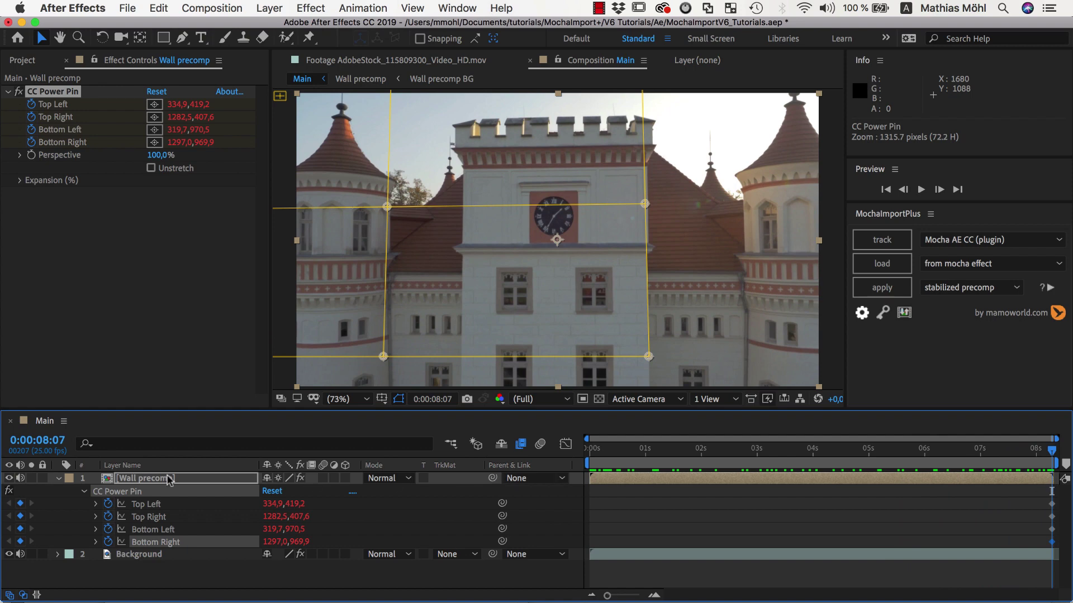
Step: In Wall precomp, duplicate the BG layer and name the copy 'Window'
double_click(169, 479)
mouse_move(1052, 452)
left_mouse_down()
mouse_move(579, 443)
mouse_move(1054, 451)
left_mouse_up()
left_click(159, 9)
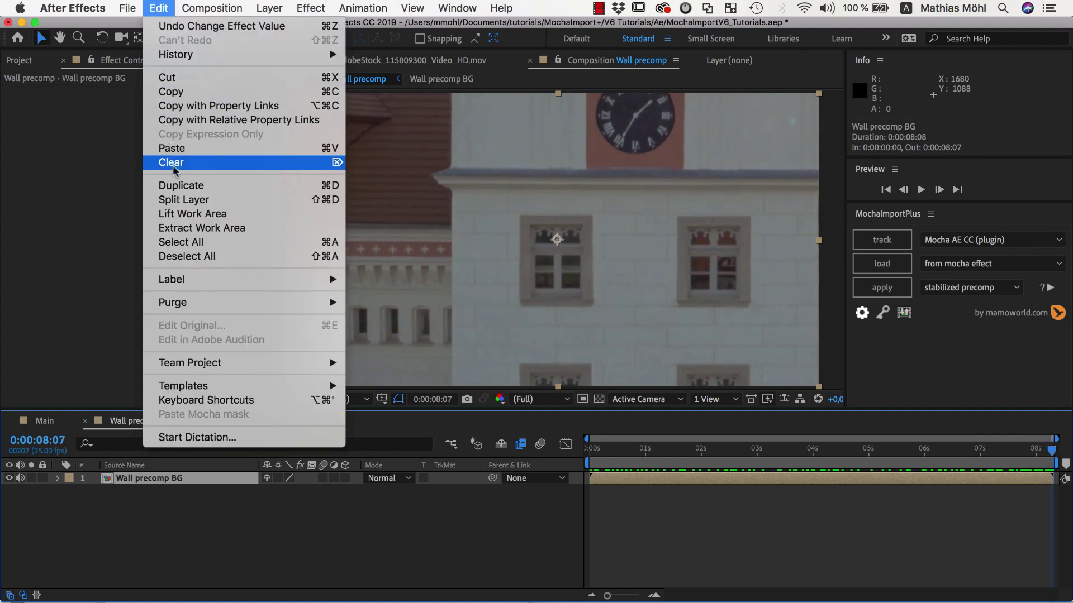
left_click(178, 185)
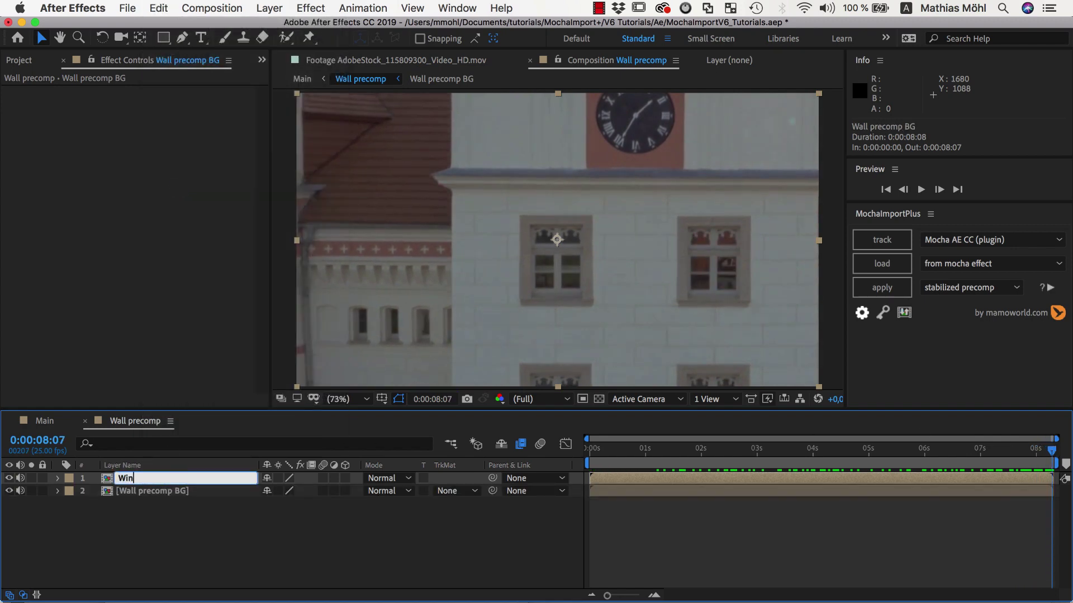
type("dow")
key("Return")
Step: Draw a pen mask outlining a single window on the Window layer
scroll(354, 112, "up", 5)
key("g")
left_click(750, 115)
left_click(709, 262)
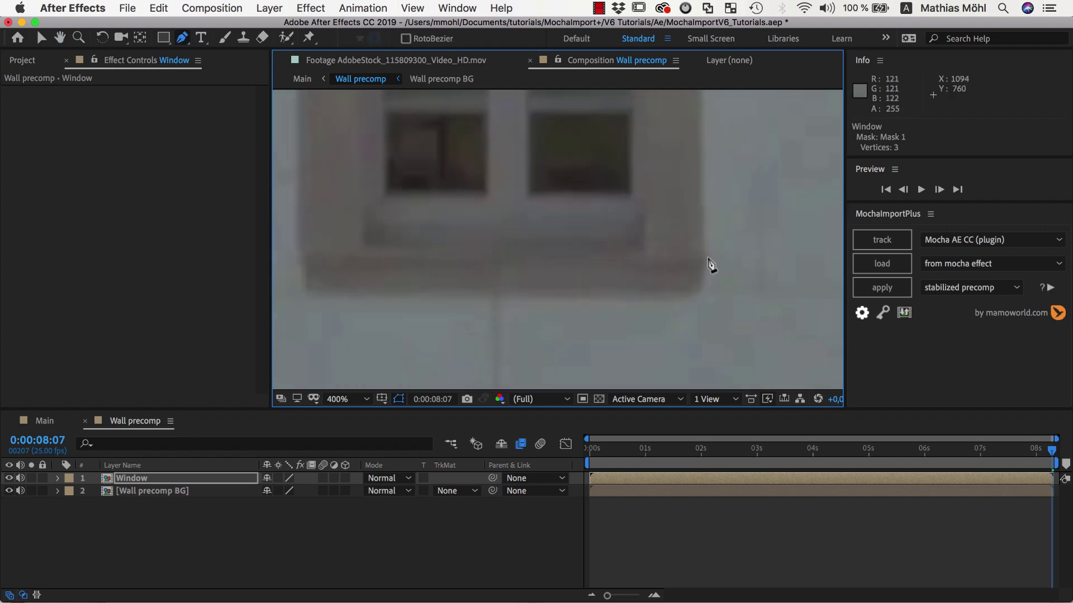
left_click(299, 301)
scroll(313, 307, "down", 5)
key("v")
Step: Move the window copy right to 1250,540, scale it to 65%, and preview it in Main
left_click_drag(563, 267, 682, 306)
key("s")
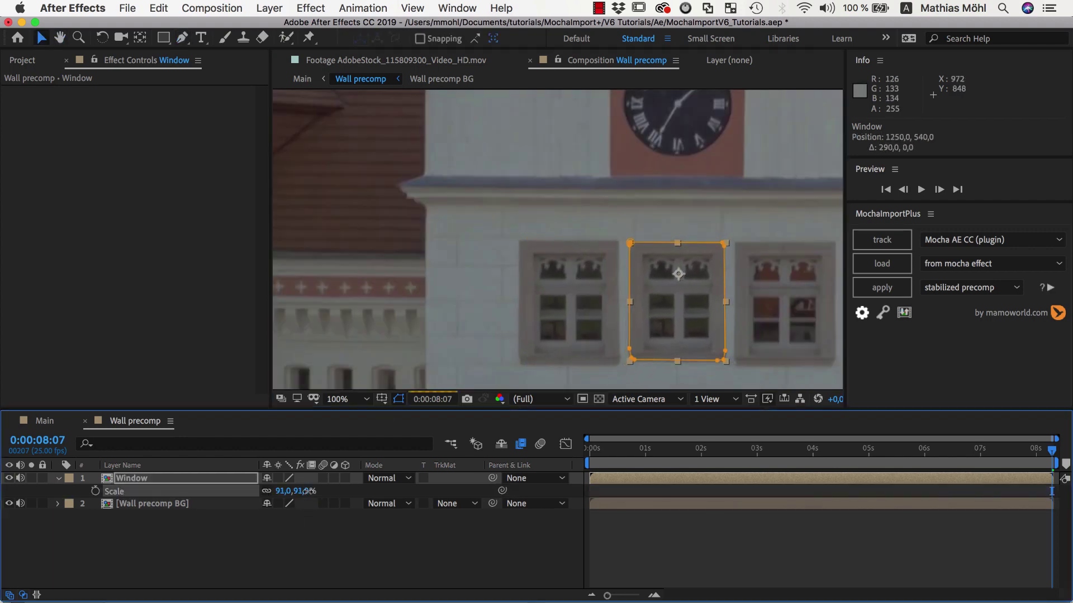
left_click_drag(295, 491, 263, 491)
left_click(152, 503)
key("comma")
left_click_drag(1051, 453, 827, 457)
left_click(34, 421)
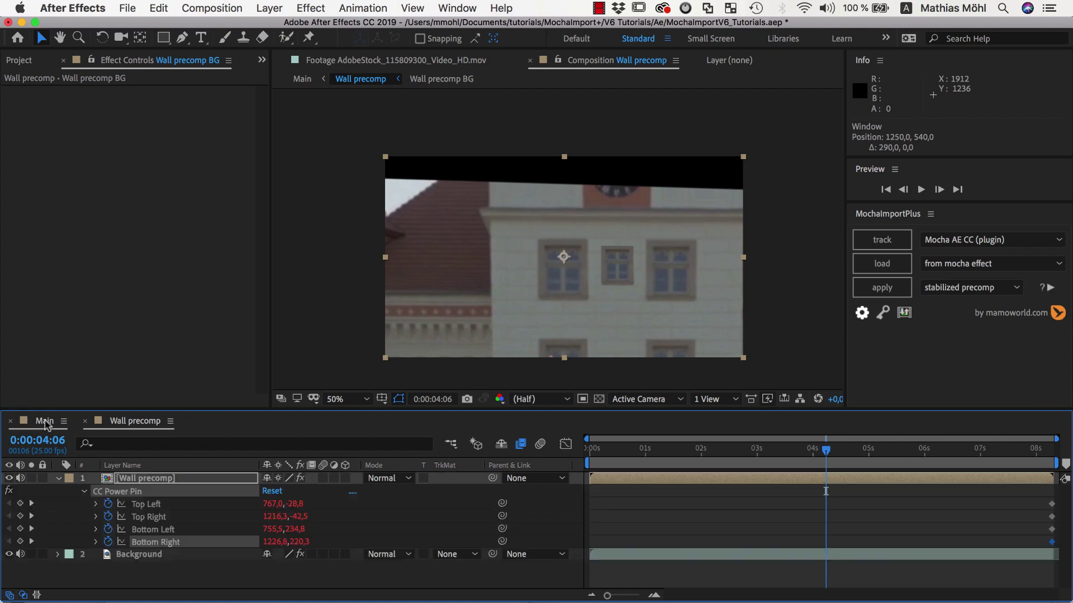
left_click_drag(837, 454, 1068, 461)
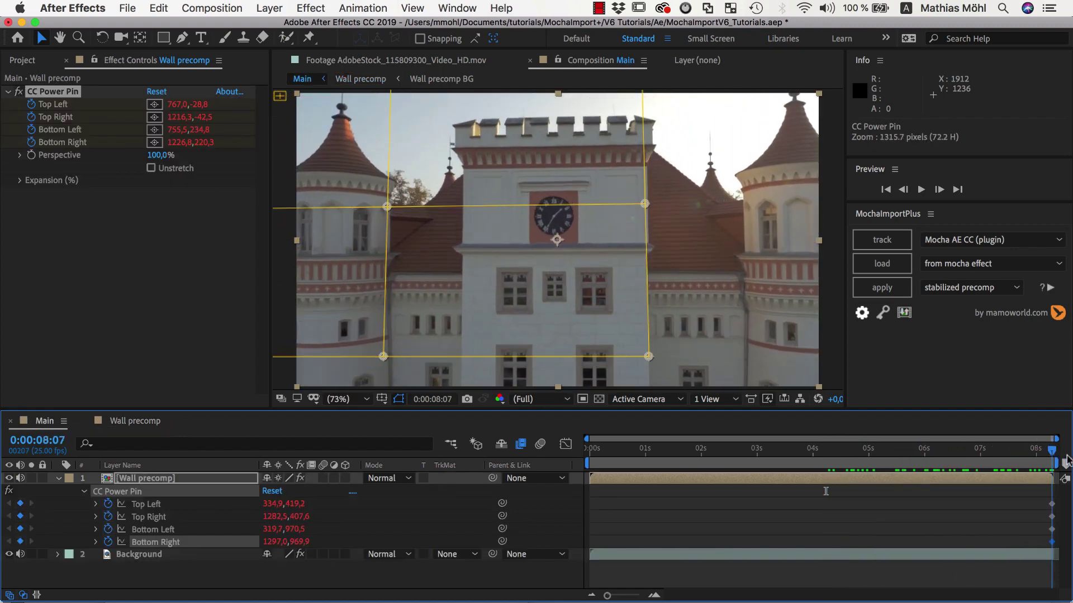
Step: Duplicate Wall precomp BG as 'Wall Extension', mask the wall, and shift it about 145 pixels left
left_click(149, 422)
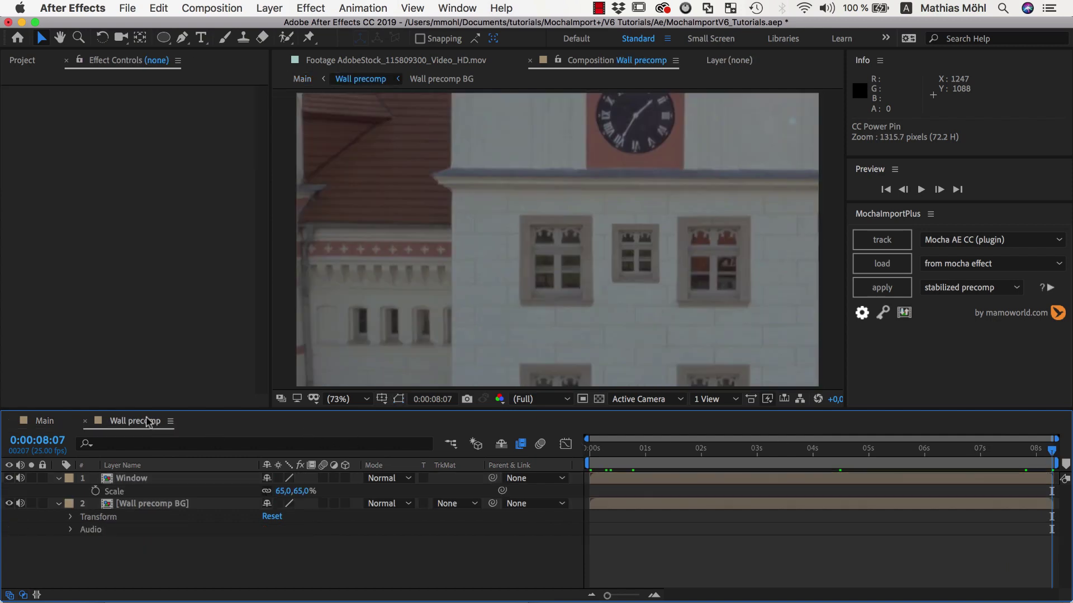
left_click(154, 509)
key("super+d")
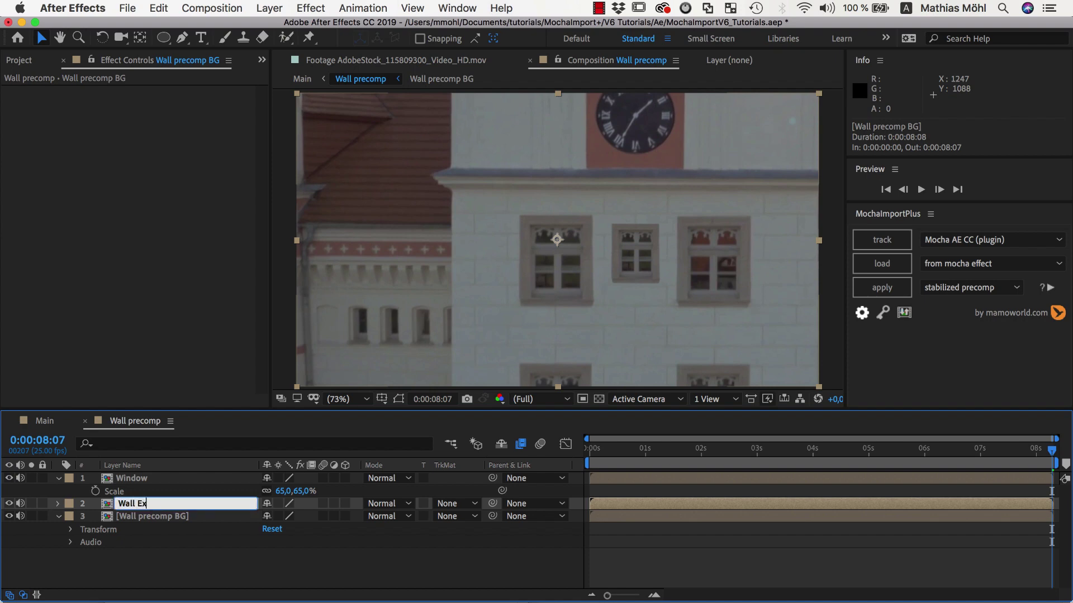
key("Return")
key("g")
left_click(597, 169)
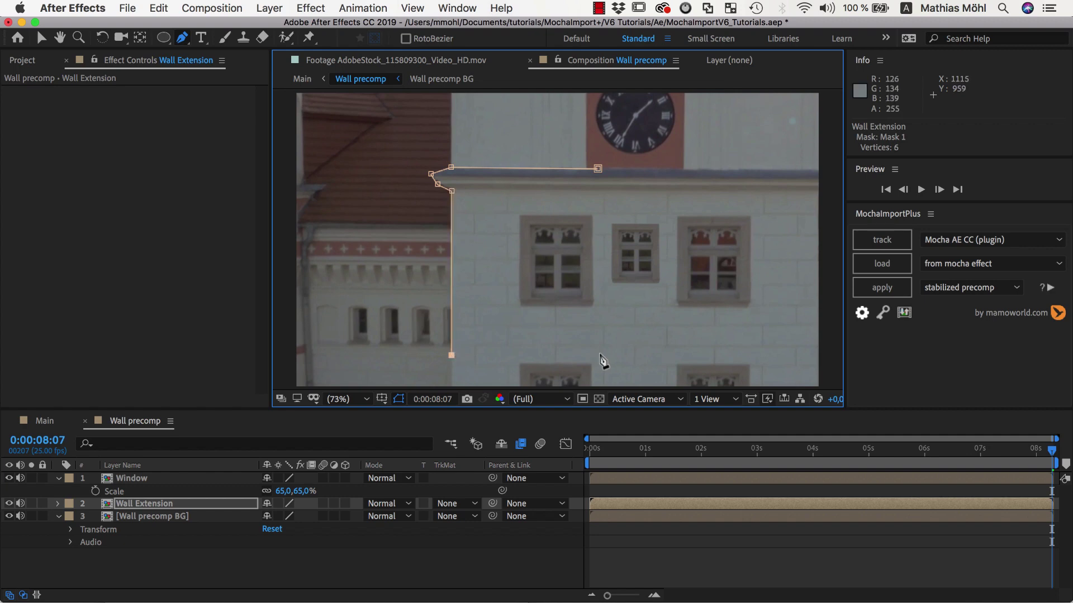
left_click_drag(543, 338, 458, 336)
Step: Draw an elliptical Mask 2 at the wall's lower-left and set it to Subtract
key("q")
left_click_drag(357, 363, 441, 317)
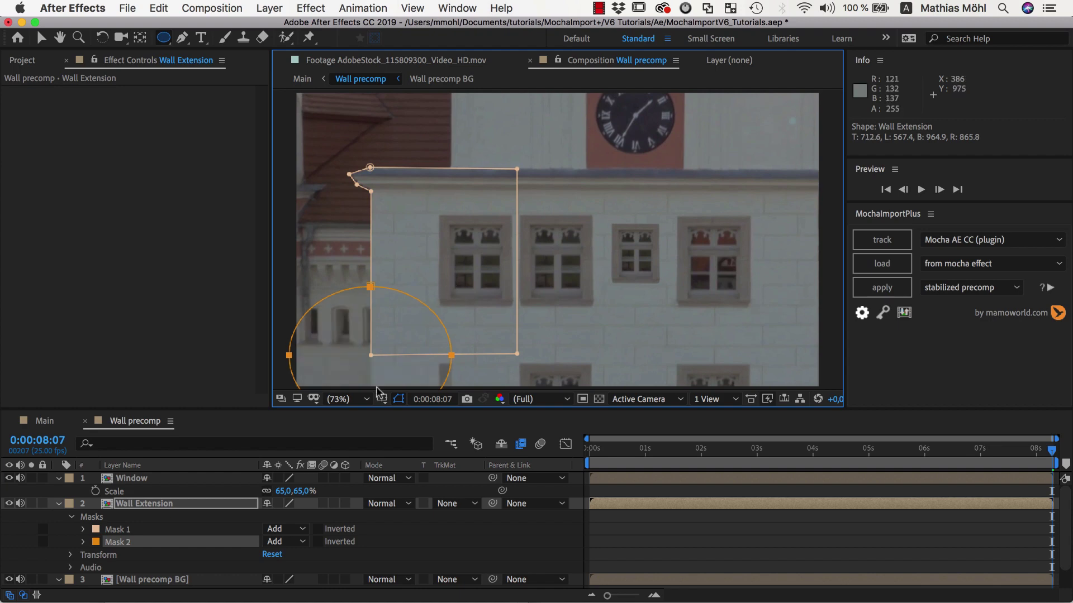
left_click(303, 541)
left_click(304, 571)
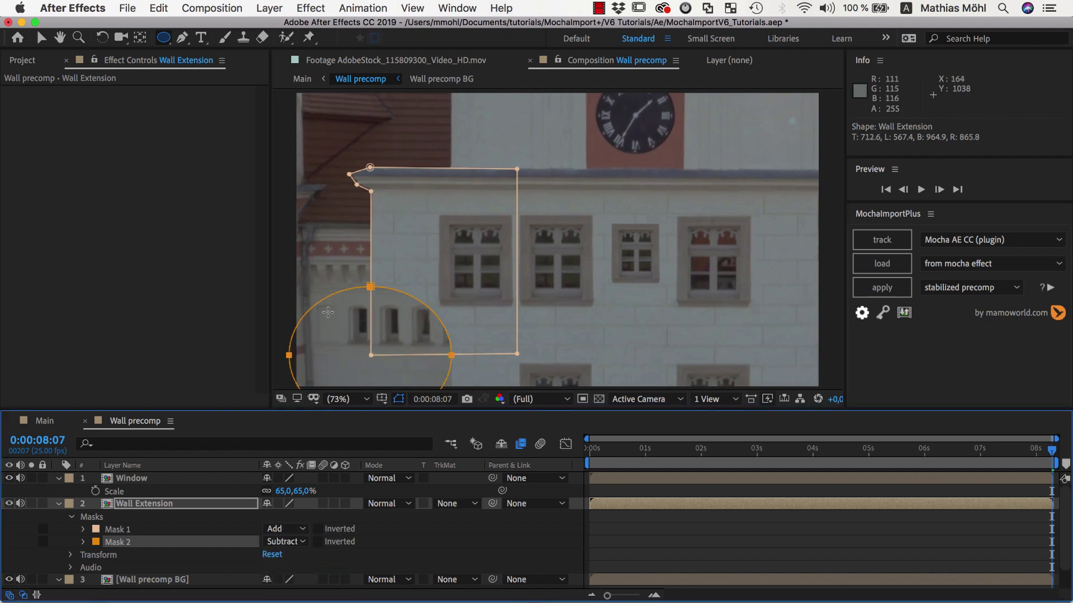
left_click(399, 399)
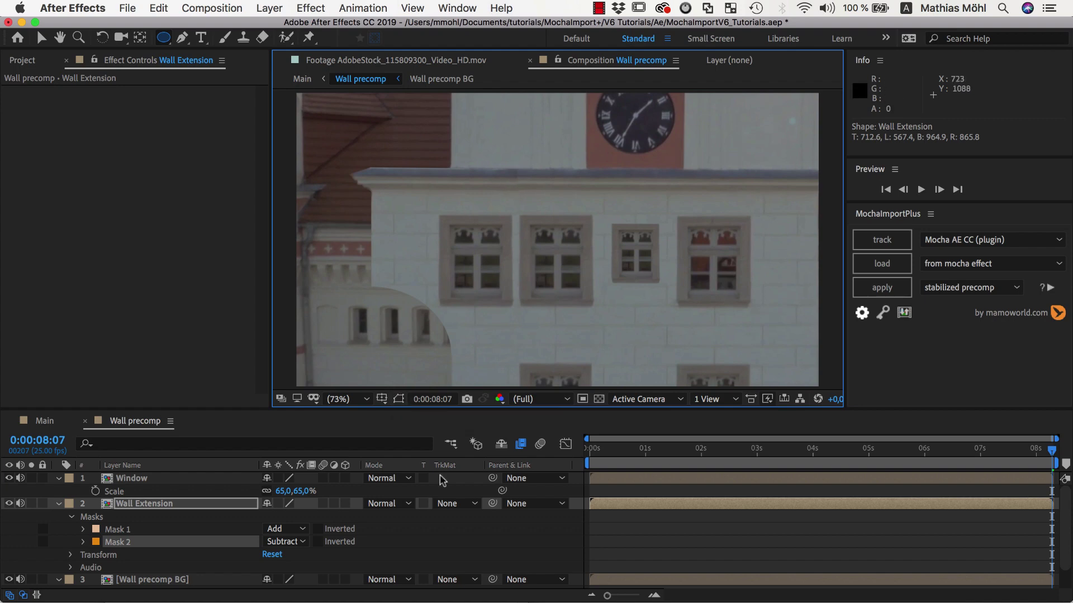
Step: Select both wall masks and reveal their feather settings
left_click(143, 543, "shift")
key("f")
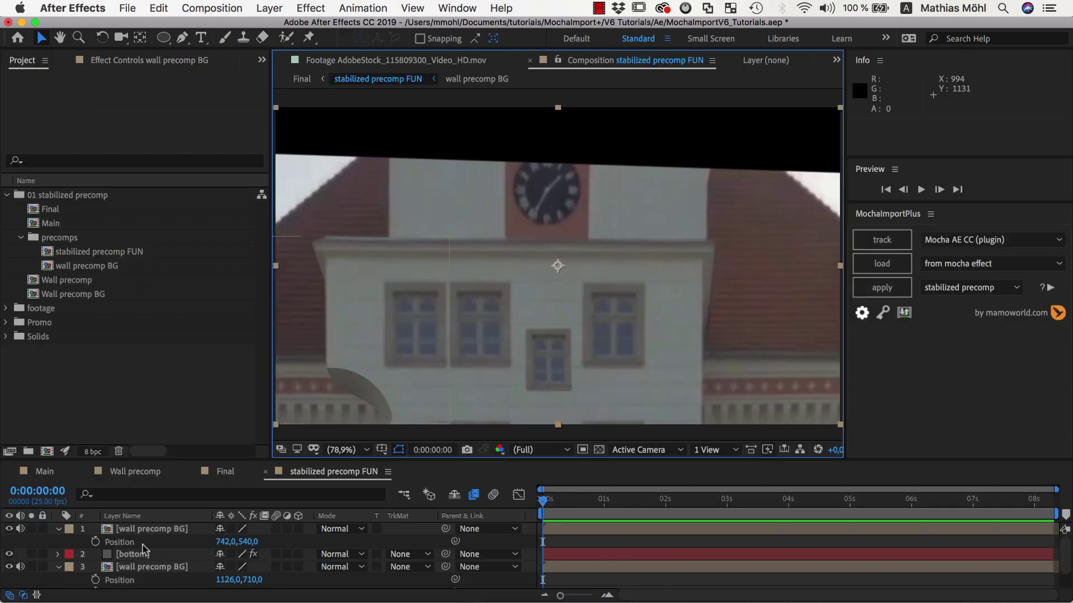
left_click(139, 556)
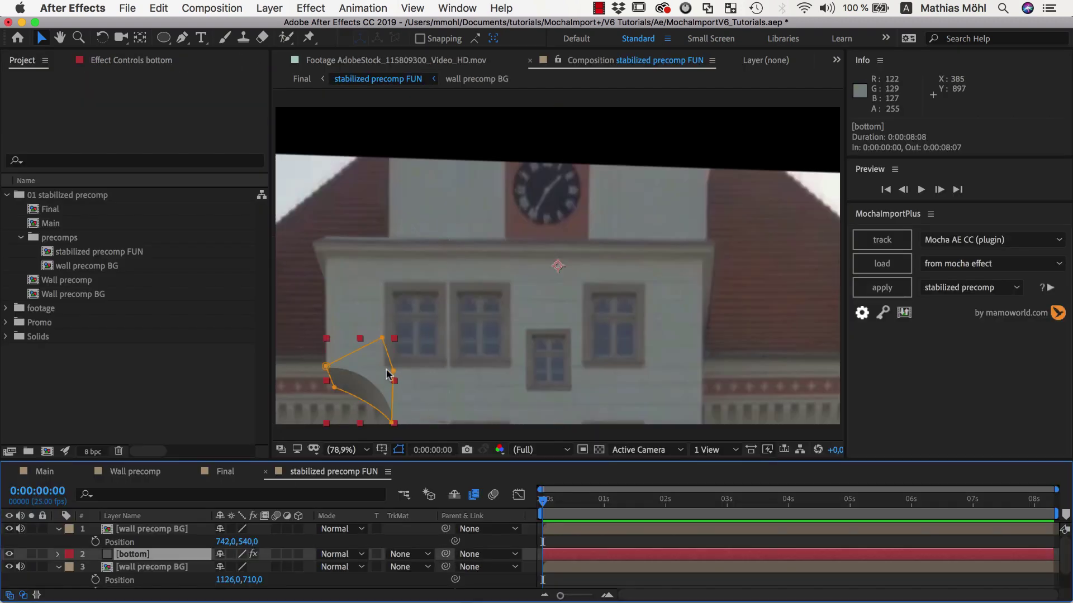
left_click_drag(548, 503, 860, 503)
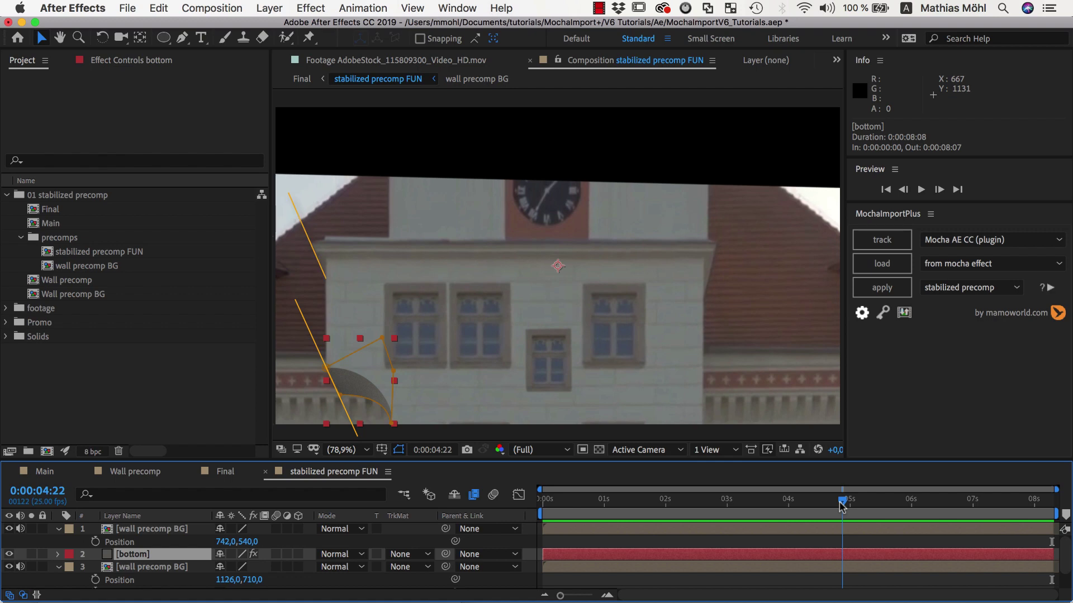
left_click_drag(847, 505, 939, 504)
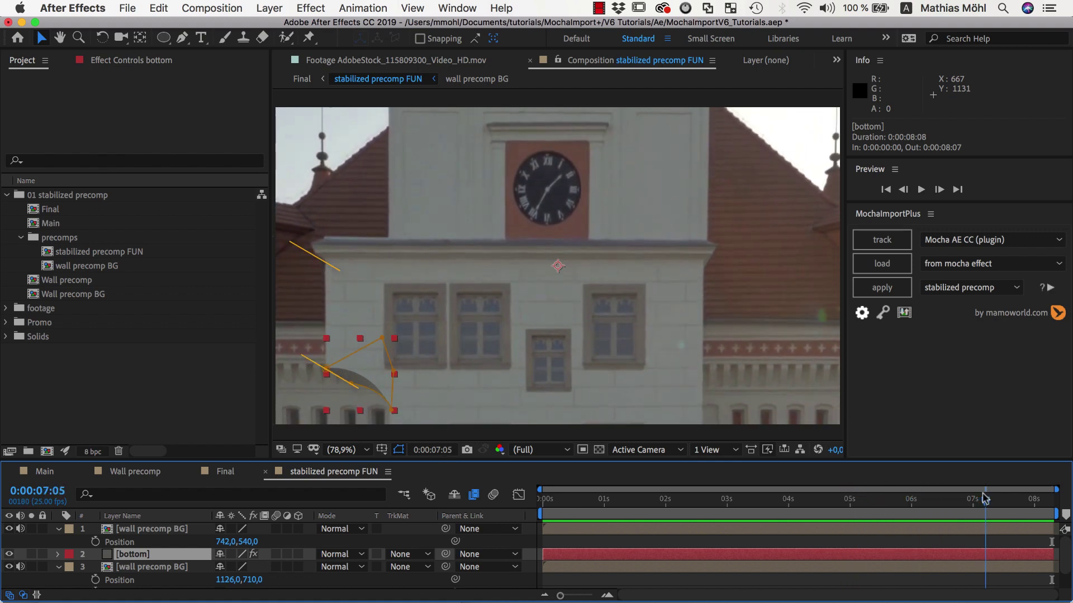